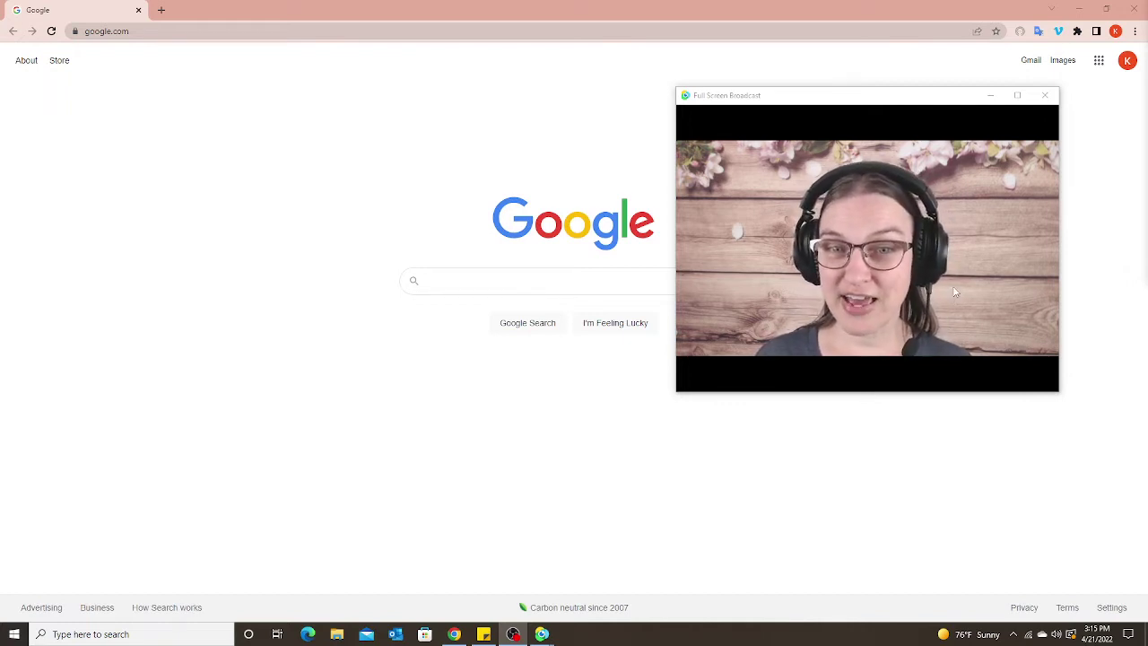
# Search Google for weiyun, open the Tencent Weiyun website and dismiss the translation prompt.
pyautogui.click(991, 96)
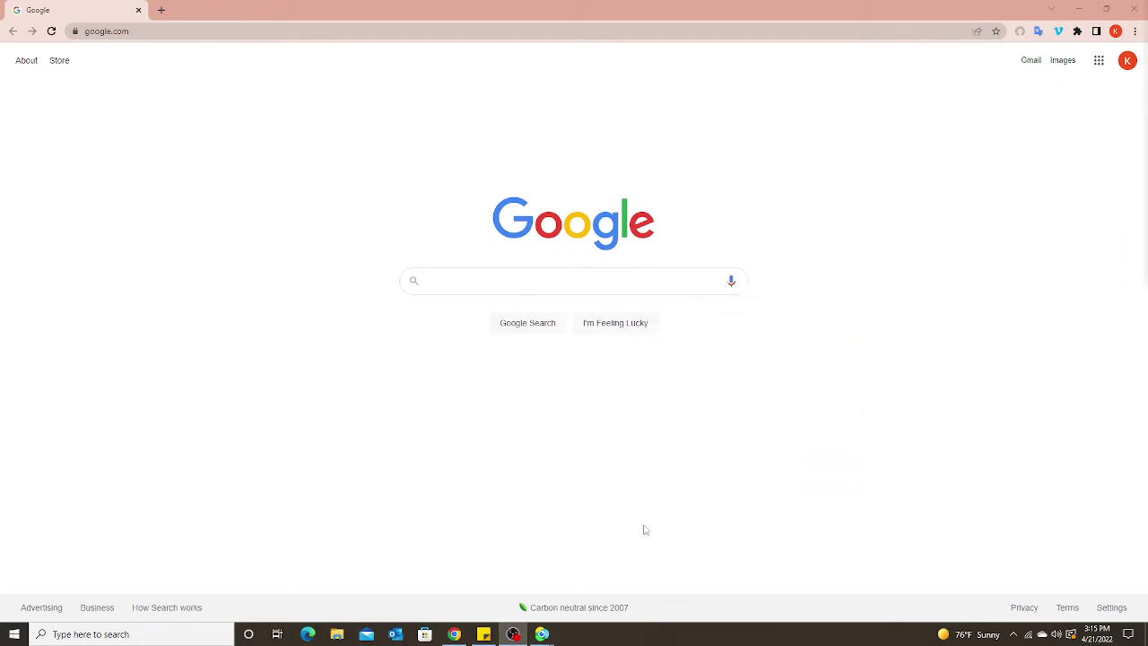
pyautogui.click(486, 283)
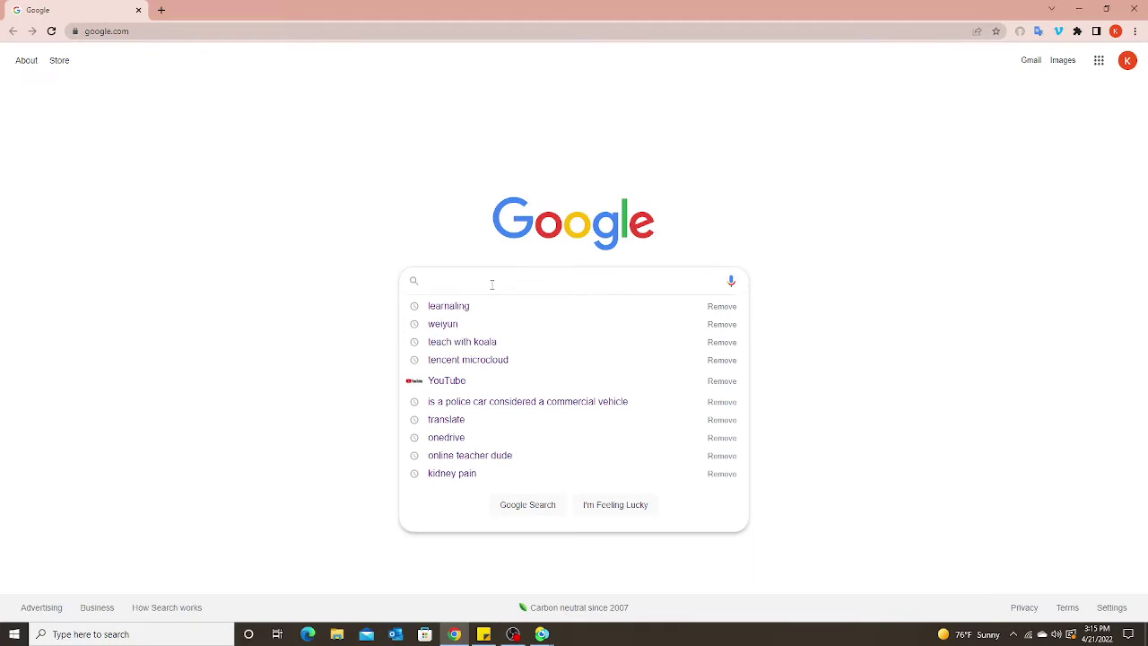
pyautogui.write('wei')
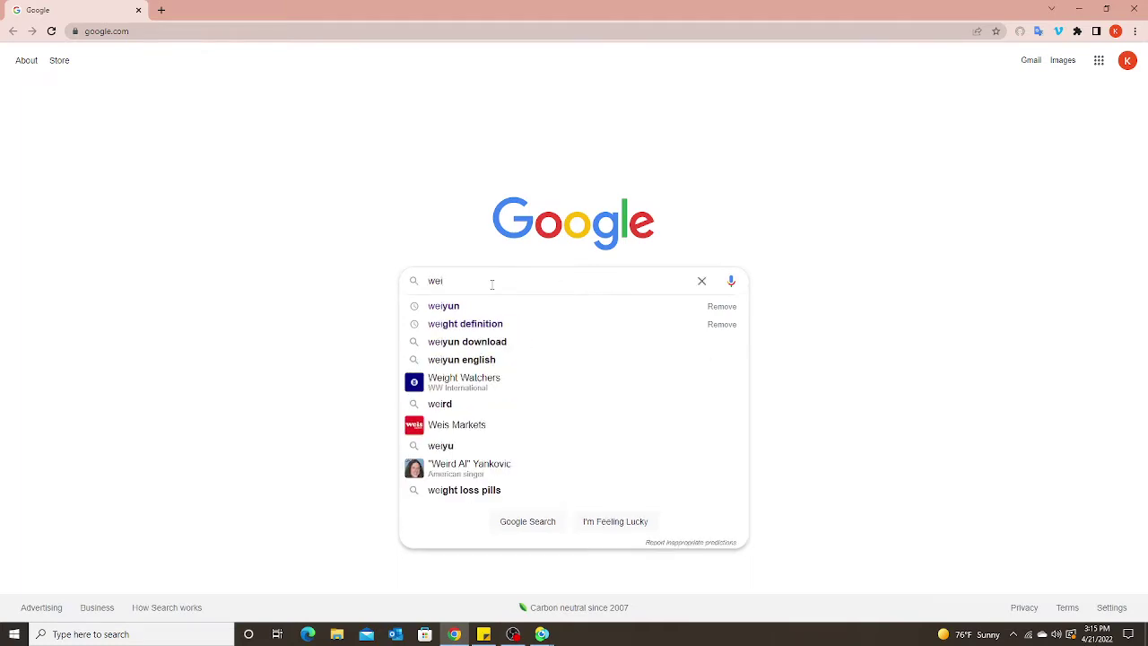
pyautogui.write('yun')
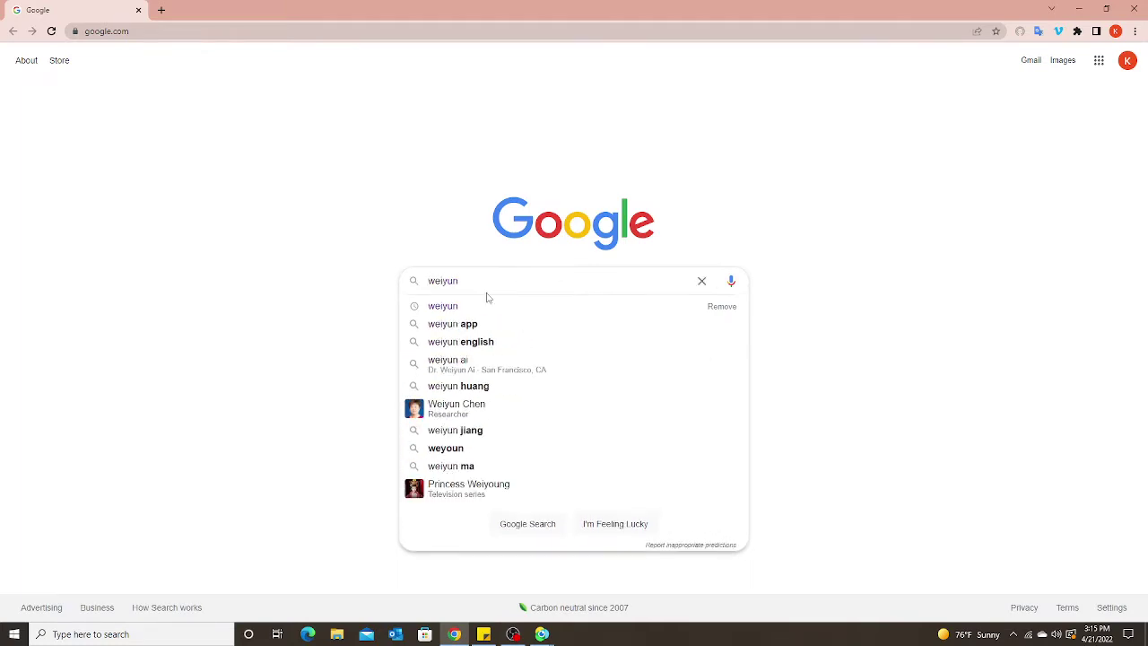
pyautogui.click(479, 307)
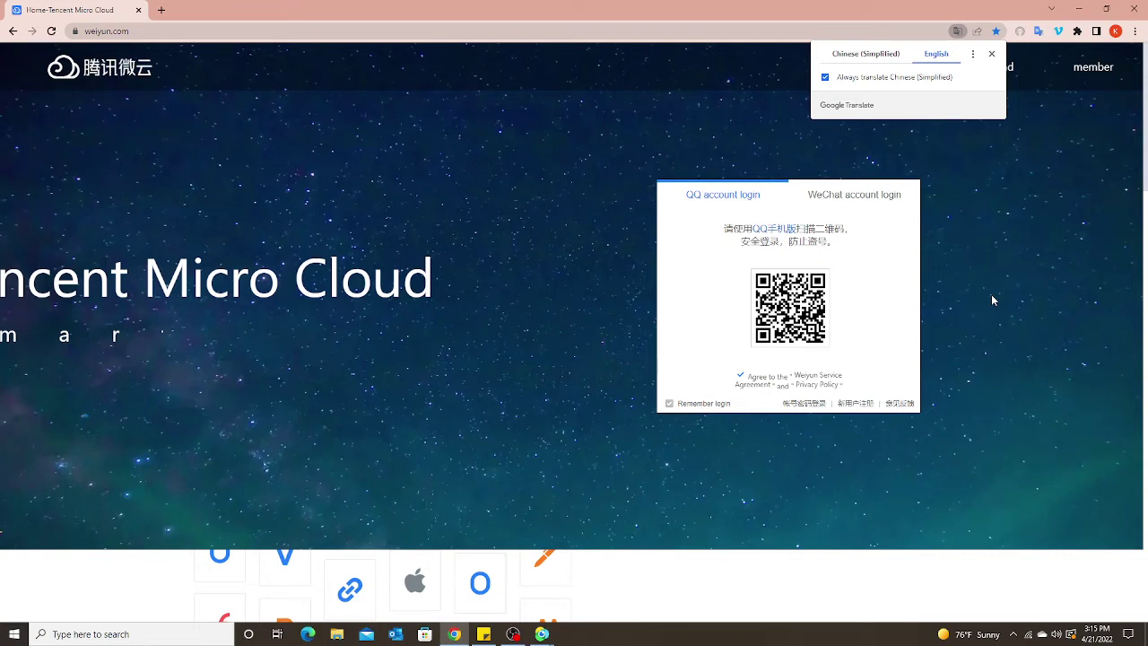
pyautogui.click(992, 56)
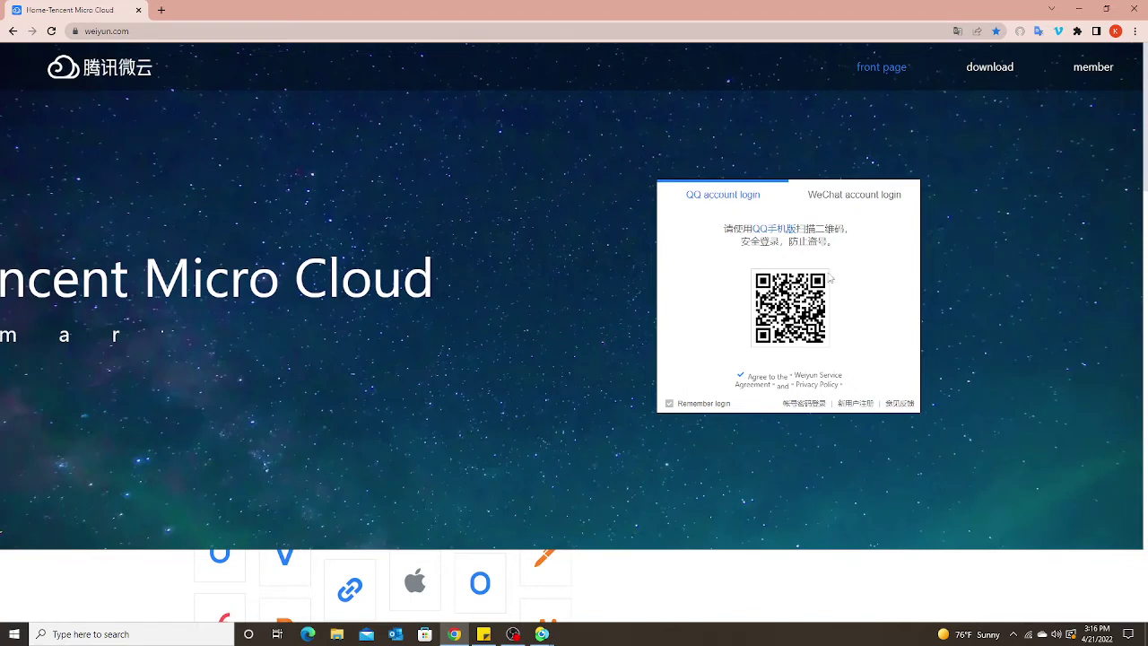
# Switch the Weiyun sign-in box to WeChat account login.
pyautogui.click(848, 208)
pyautogui.click(699, 204)
pyautogui.click(845, 197)
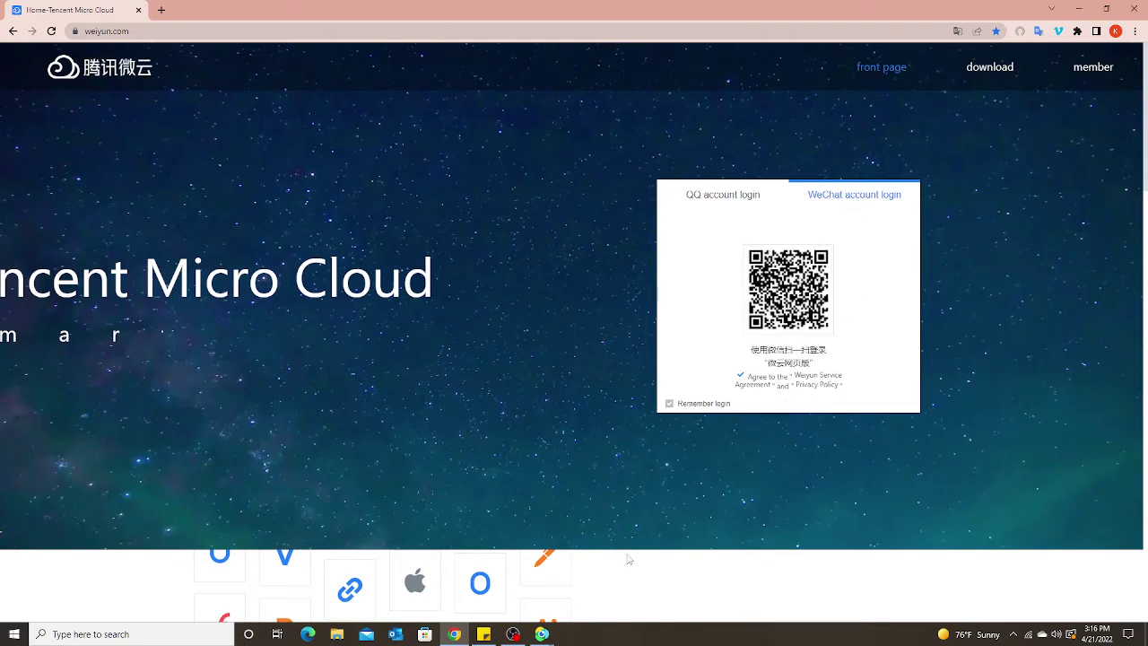
pyautogui.moveTo(542, 637)
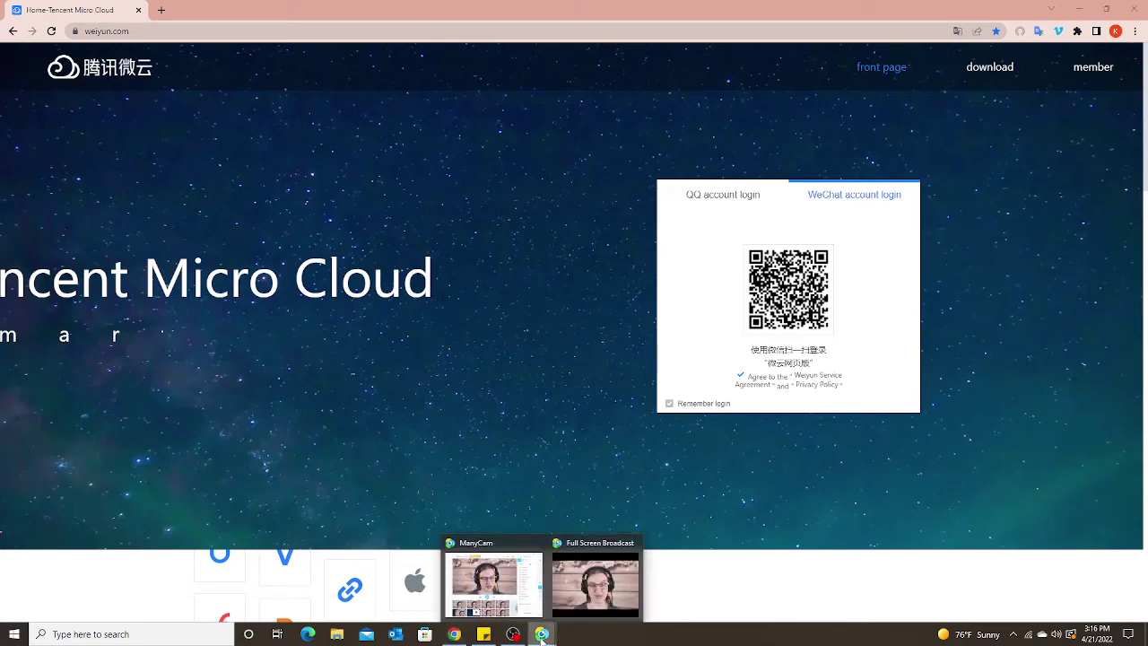
pyautogui.click(581, 594)
pyautogui.moveTo(840, 106); pyautogui.dragTo(397, 164)
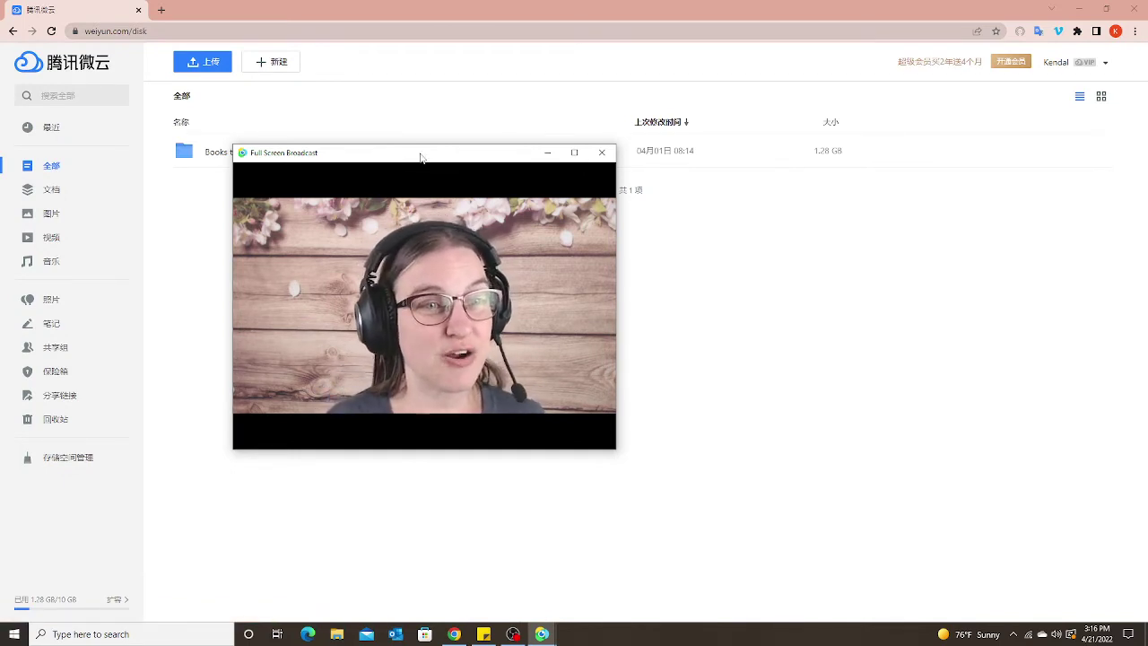
pyautogui.moveTo(426, 161); pyautogui.dragTo(844, 262)
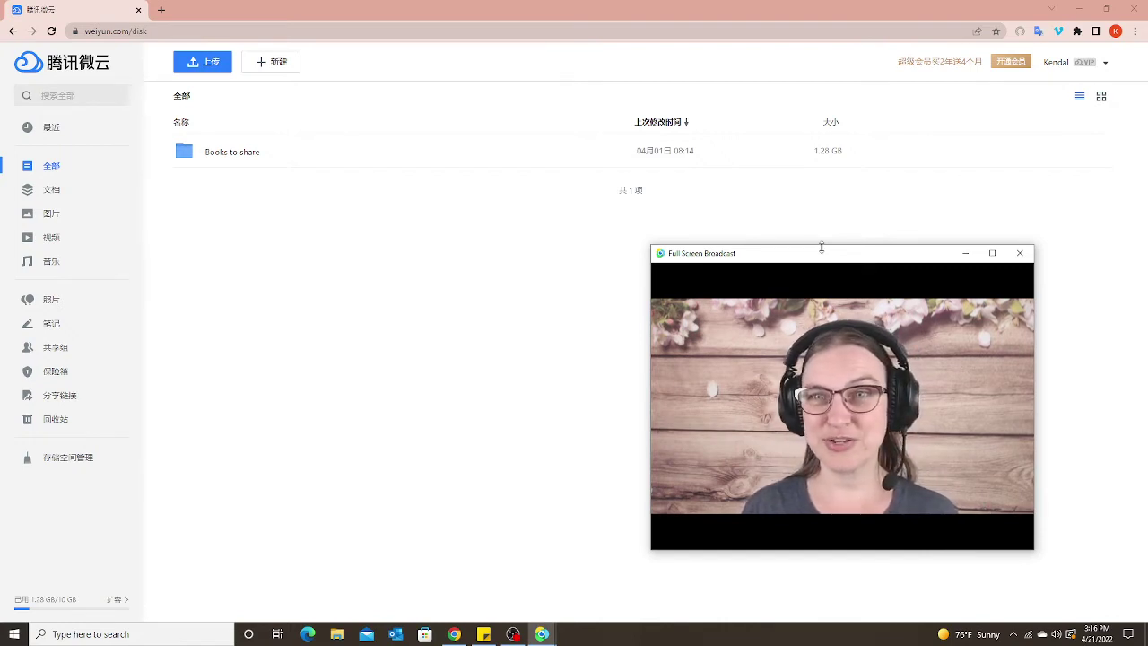
pyautogui.moveTo(863, 259); pyautogui.dragTo(841, 246)
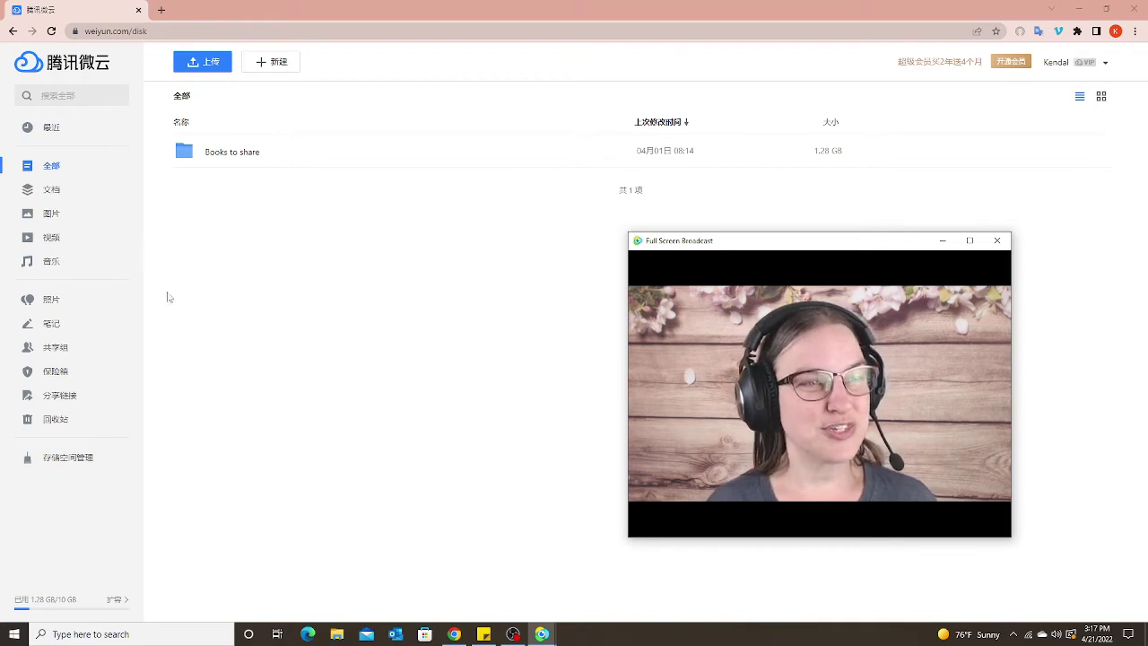
pyautogui.moveTo(737, 238); pyautogui.dragTo(776, 261)
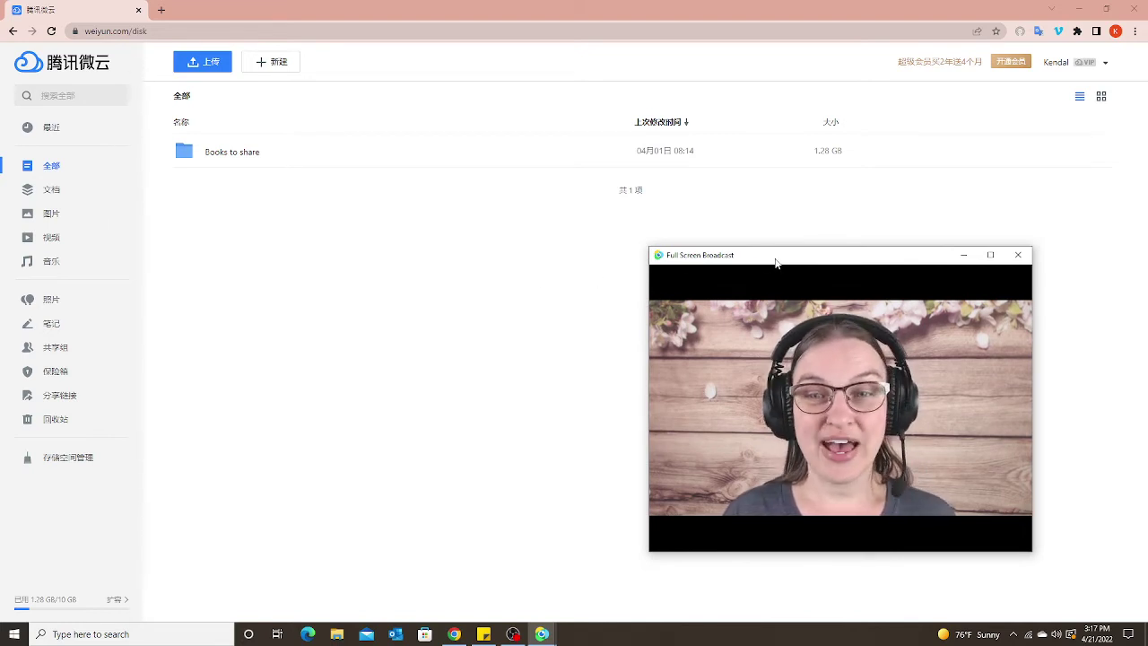
pyautogui.moveTo(767, 263); pyautogui.dragTo(752, 264)
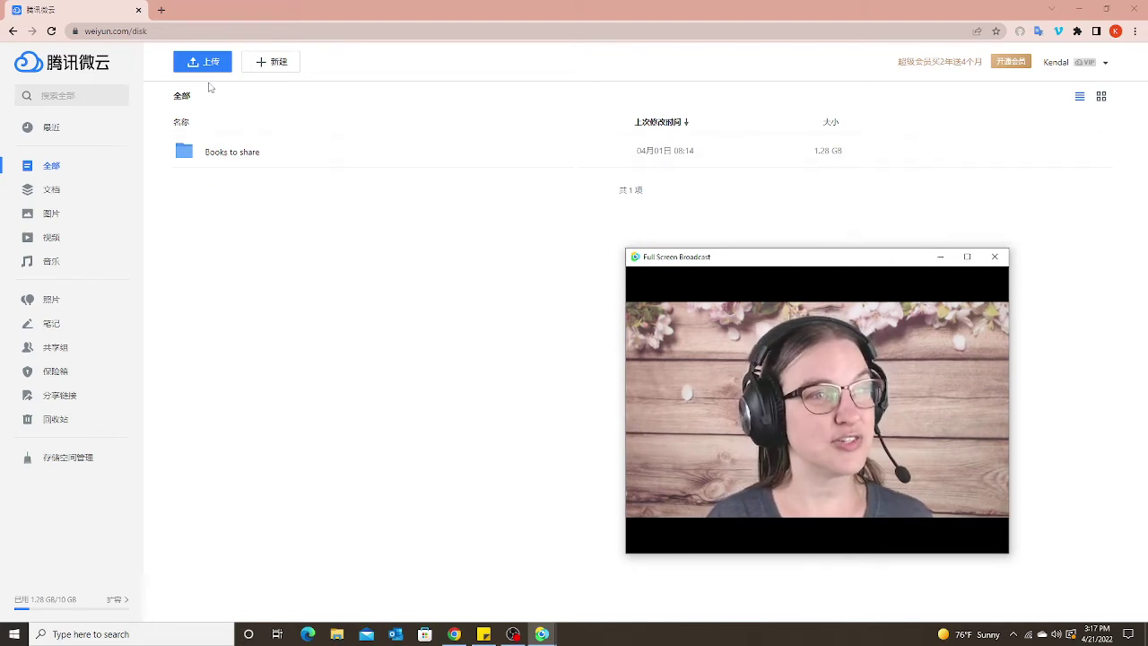
# Create a new folder named Student in the main Weiyun file list.
pyautogui.click(267, 64)
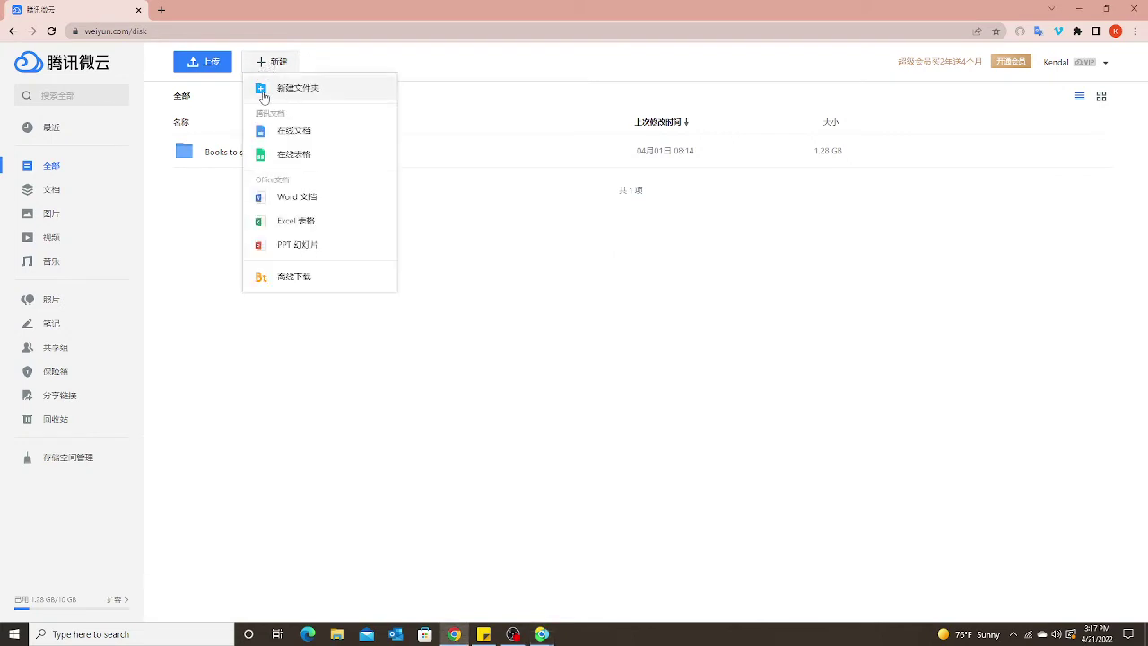
pyautogui.click(295, 89)
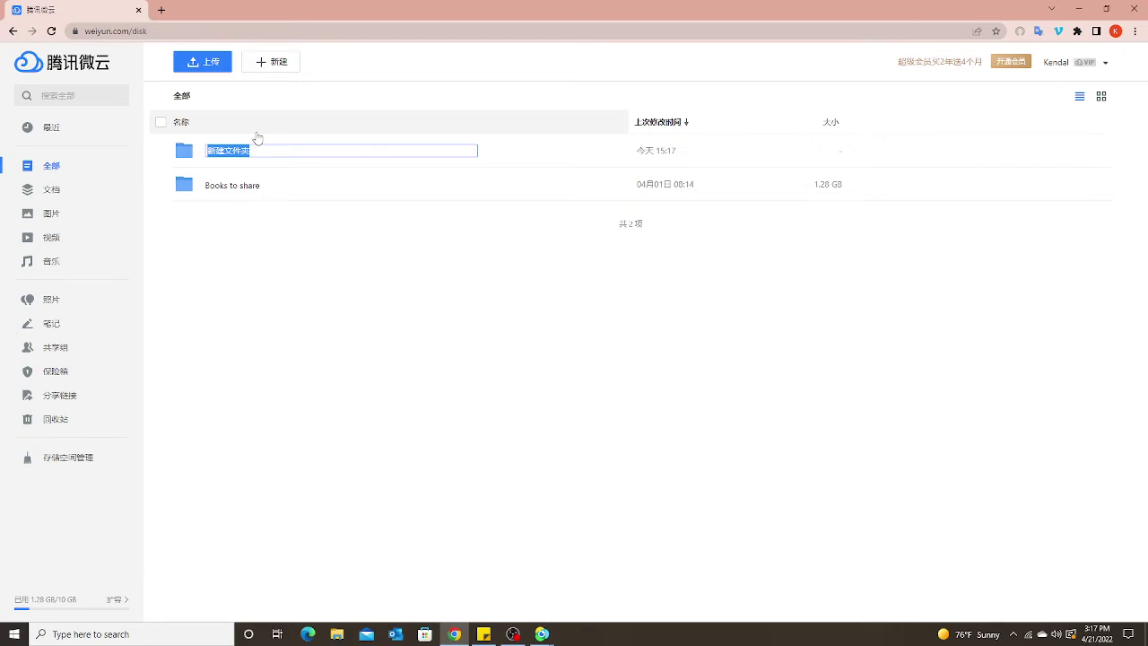
pyautogui.write('Student')
pyautogui.click(297, 223)
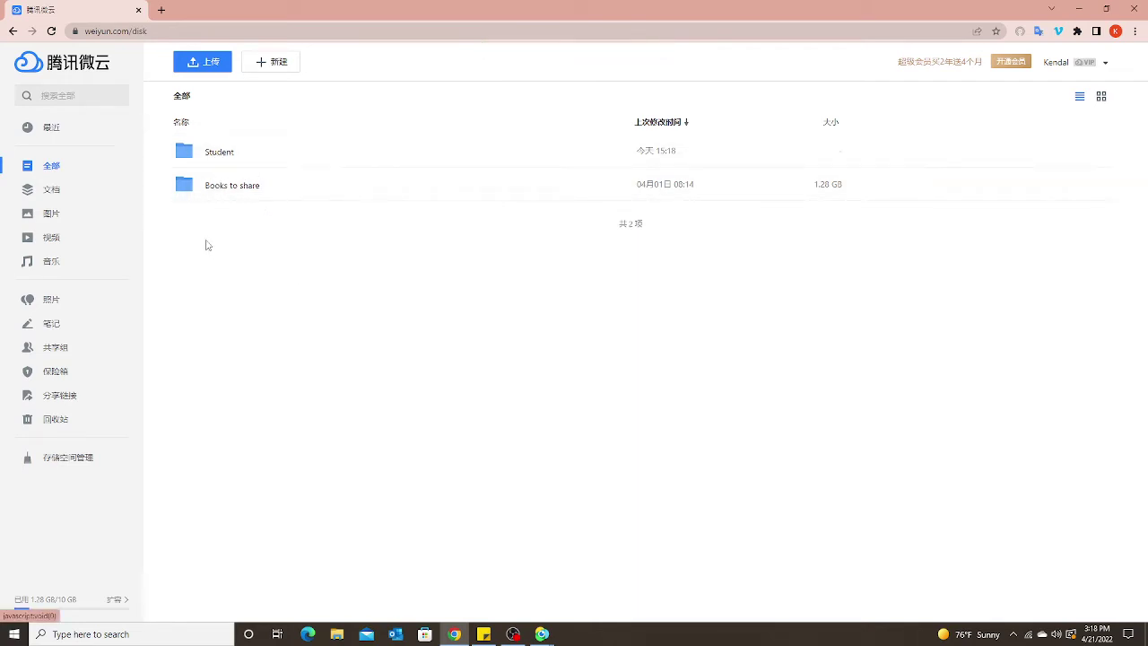
# Upload the alphabet-1.jpg image from the desktop into the Student folder and close the upload status.
pyautogui.click(194, 158)
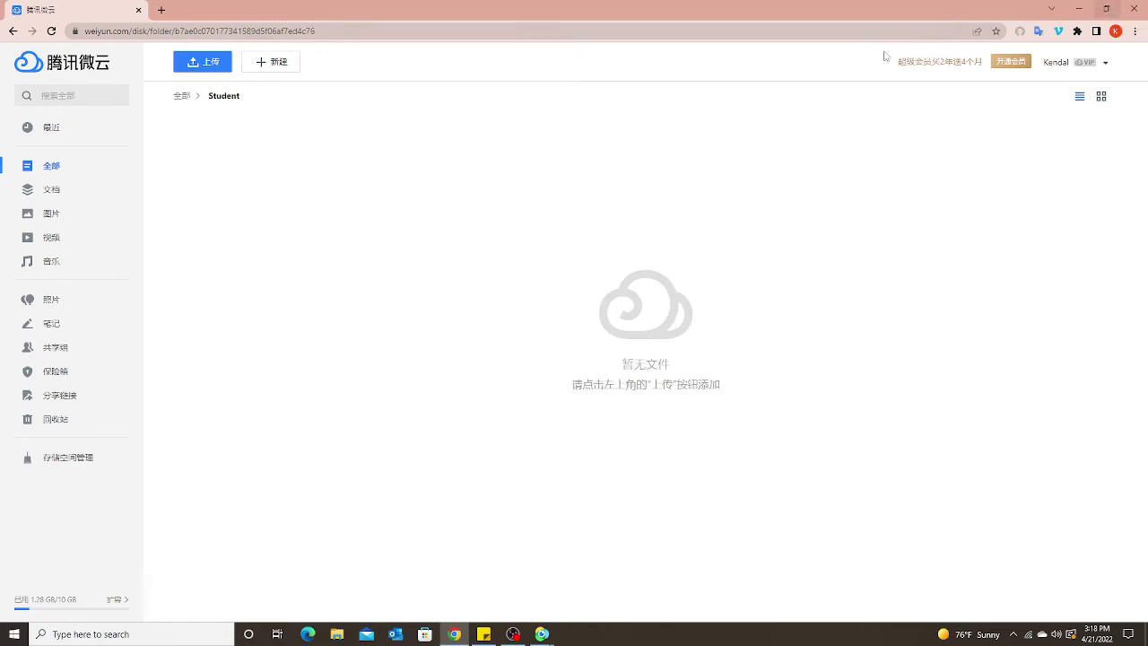
pyautogui.click(1098, 16)
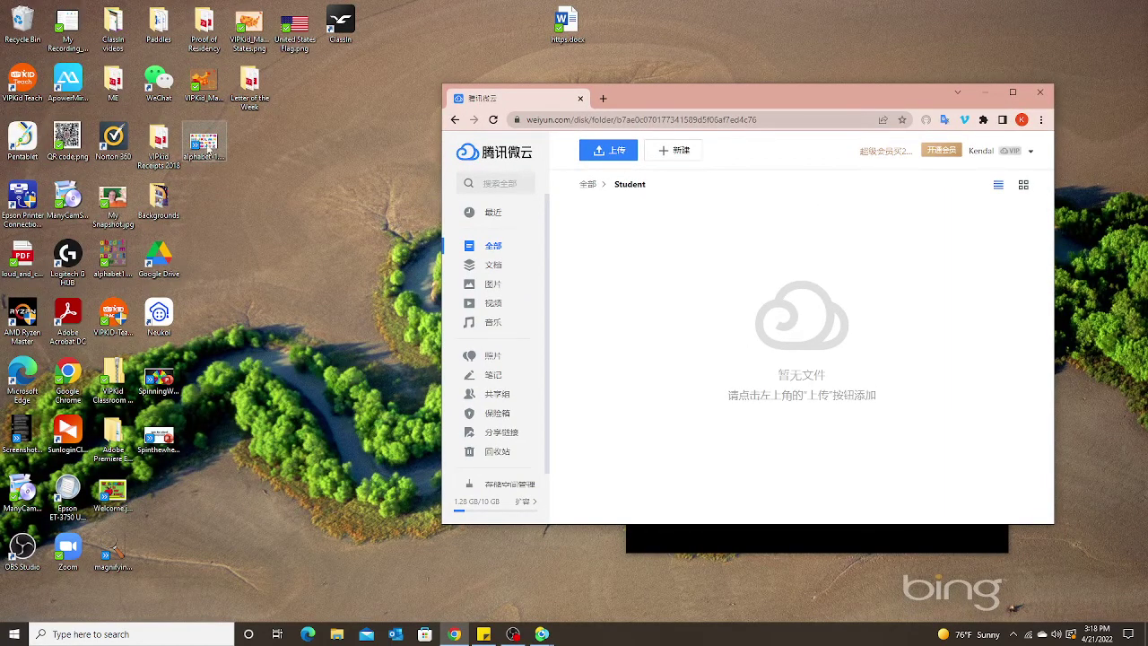
pyautogui.moveTo(209, 149); pyautogui.dragTo(648, 265)
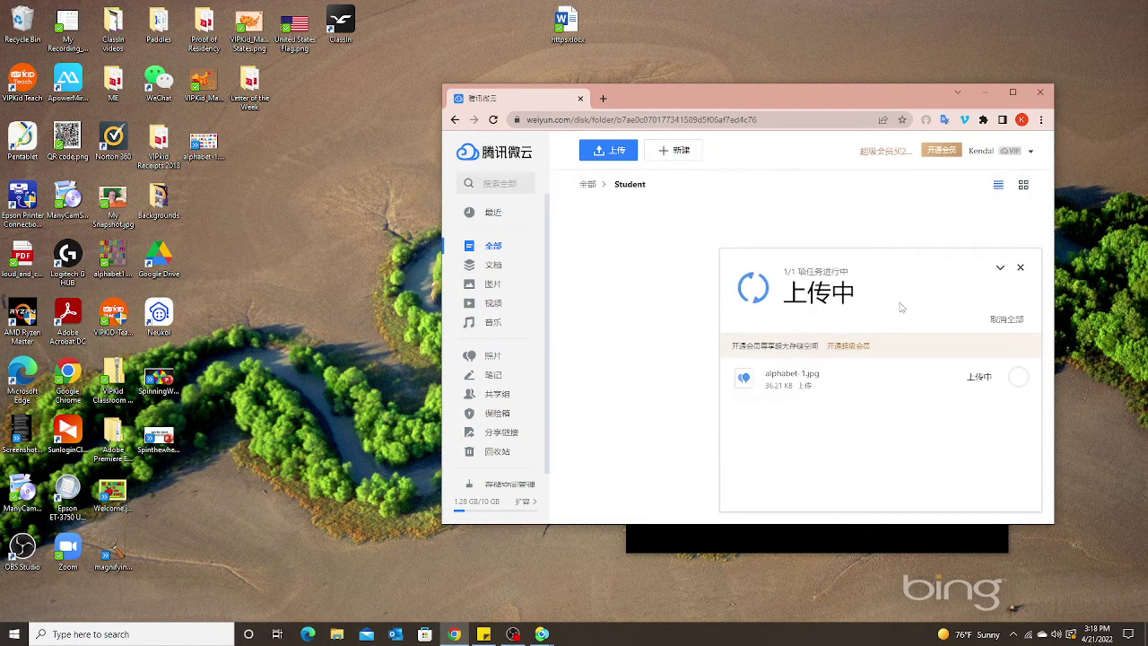
pyautogui.click(1012, 94)
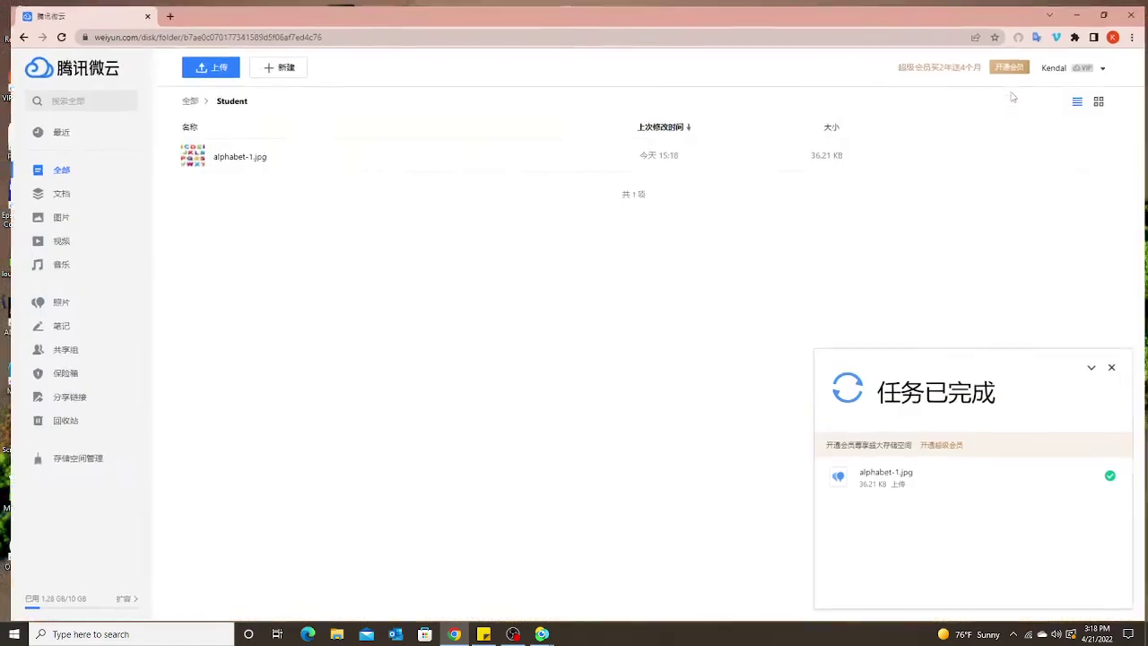
pyautogui.click(1116, 369)
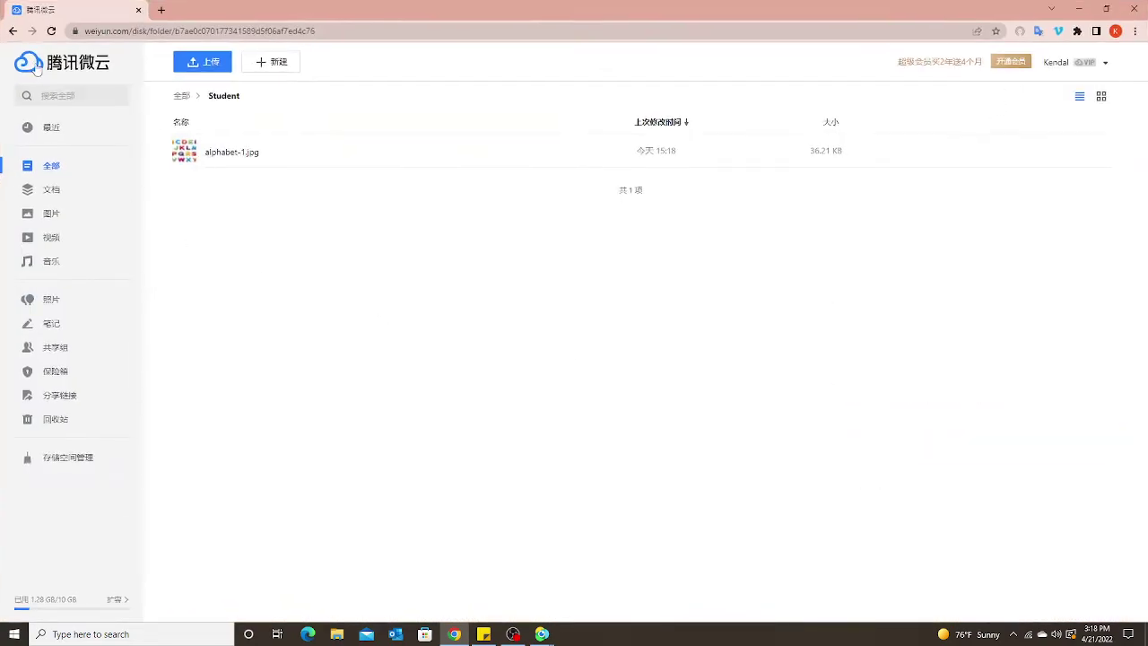
# Bring up the available actions for the Student folder in the main file list and place the Sticky Notes translation list beside them.
pyautogui.click(12, 31)
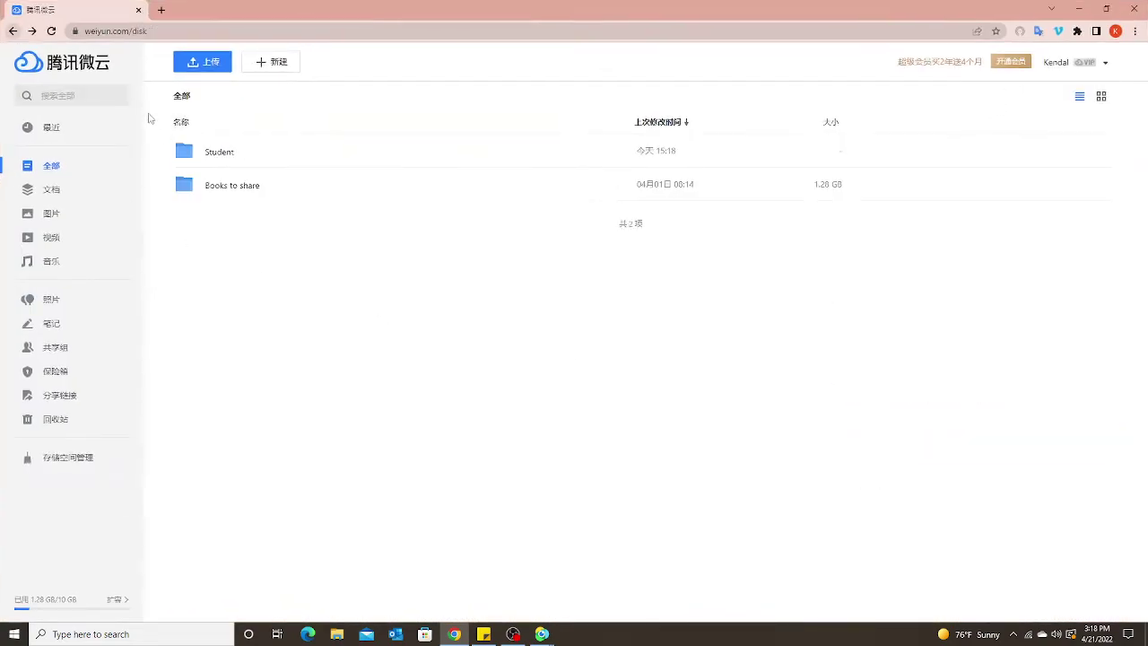
pyautogui.click(188, 154)
pyautogui.click(13, 30)
pyautogui.rightClick(195, 154)
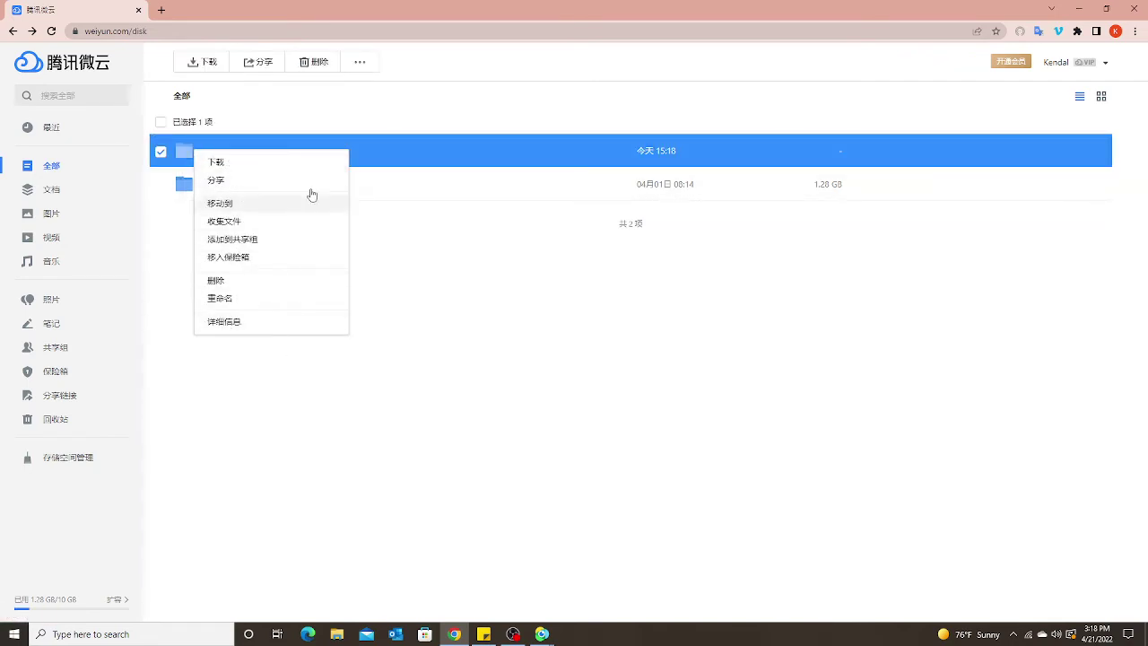
pyautogui.click(487, 638)
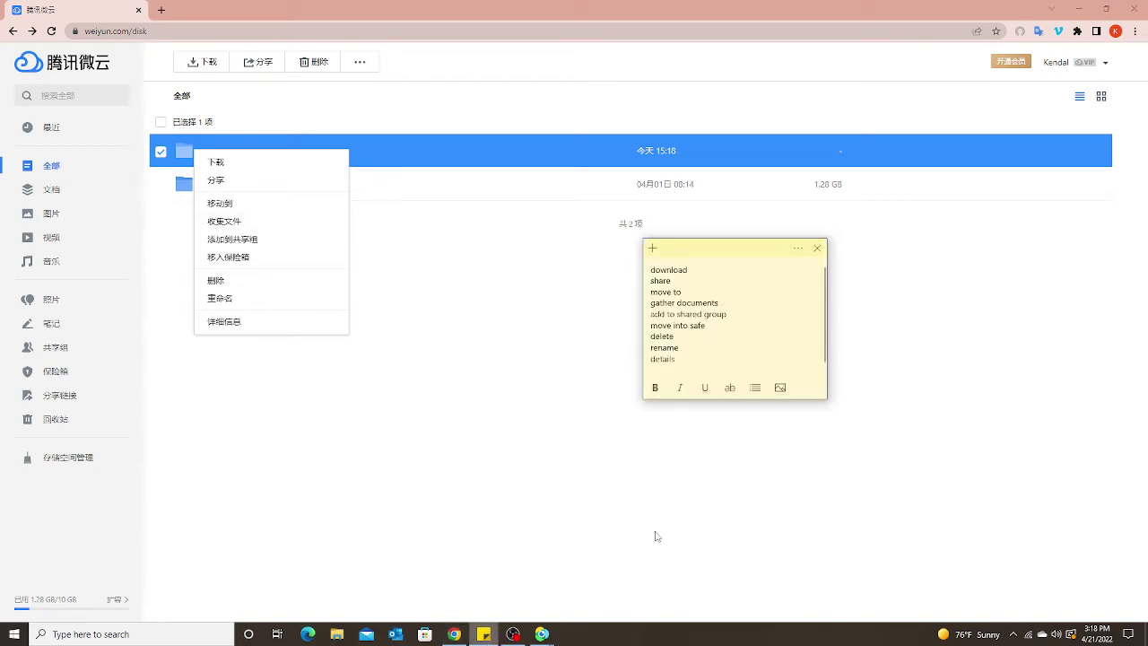
pyautogui.moveTo(694, 247); pyautogui.dragTo(406, 167)
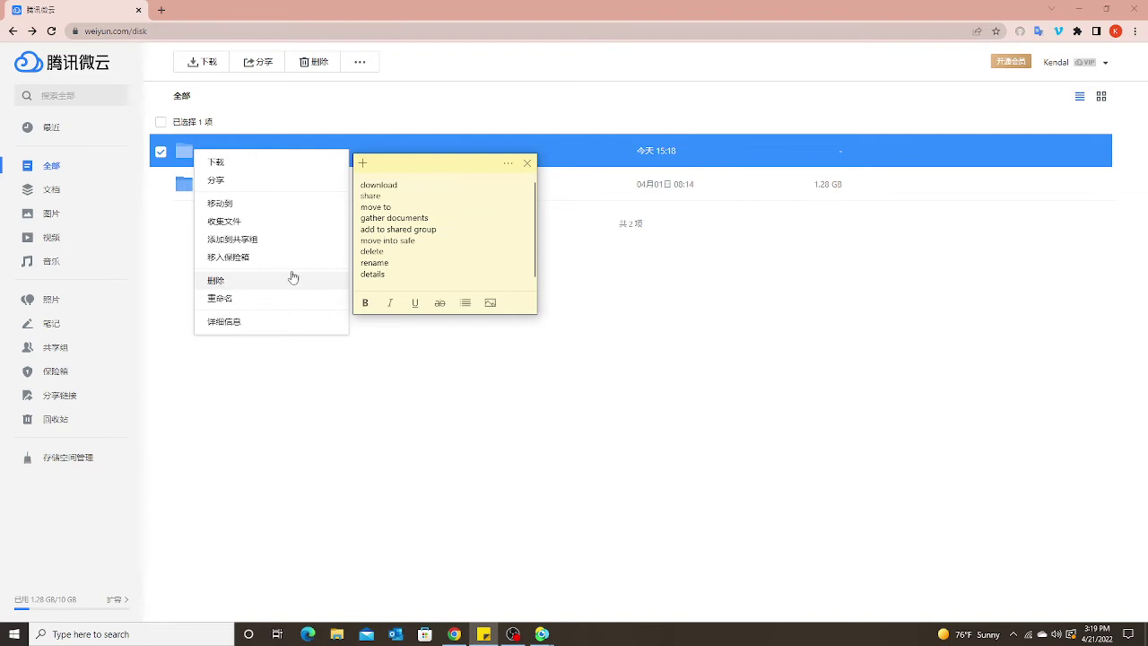
# Share the Student folder, copy its share link and close the sharing dialog.
pyautogui.click(216, 182)
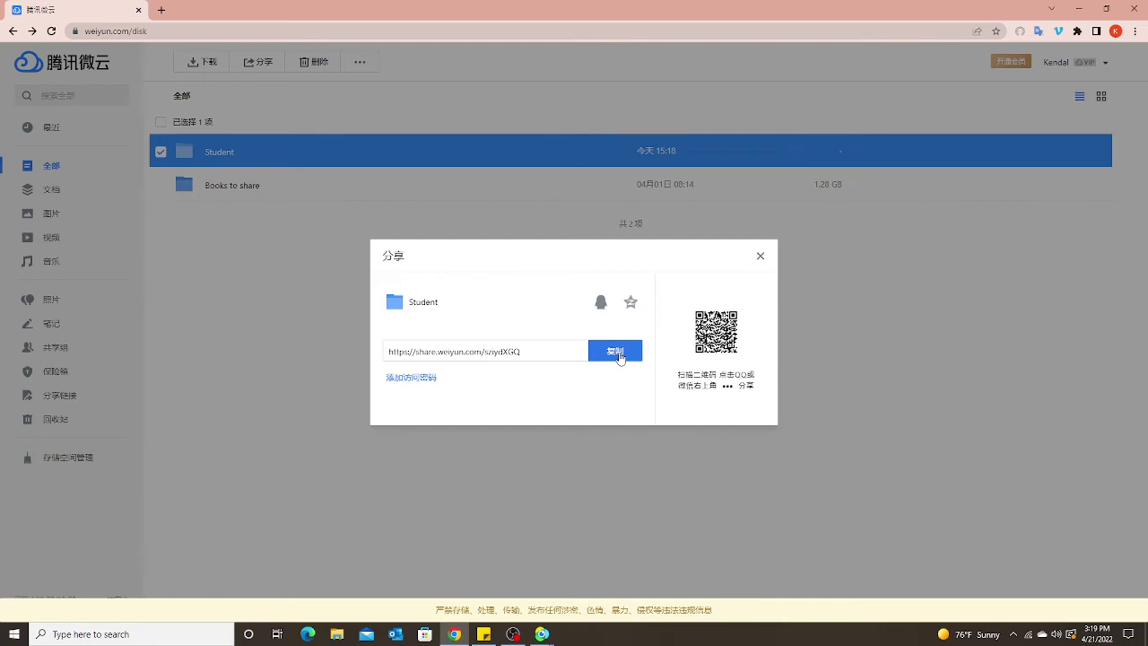
pyautogui.click(618, 355)
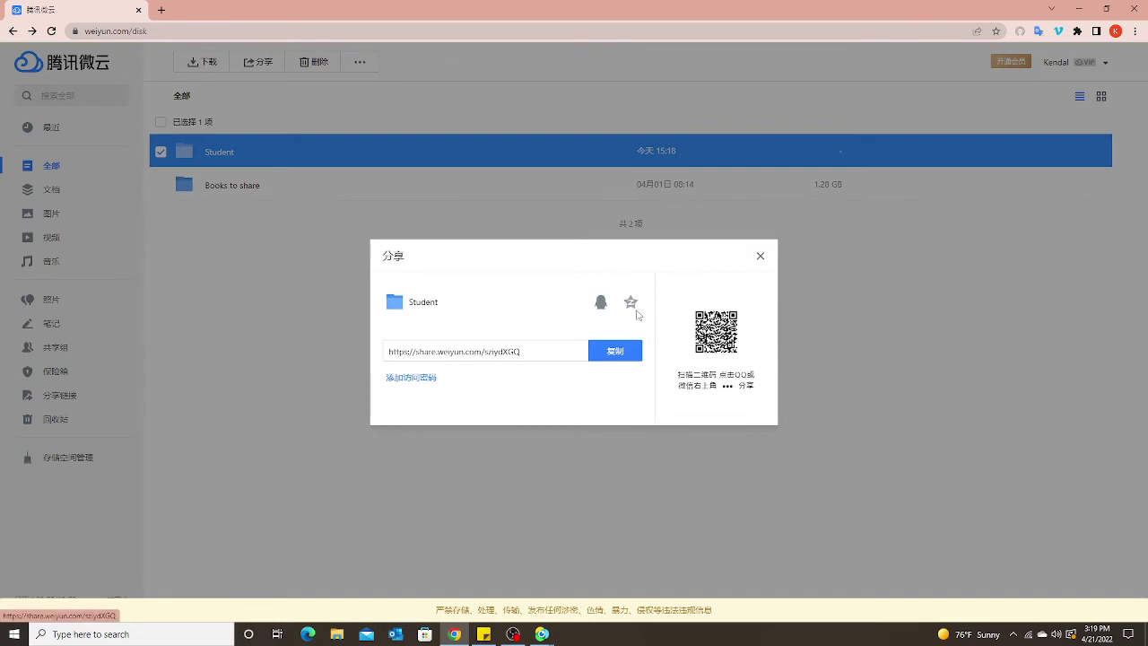
pyautogui.click(760, 256)
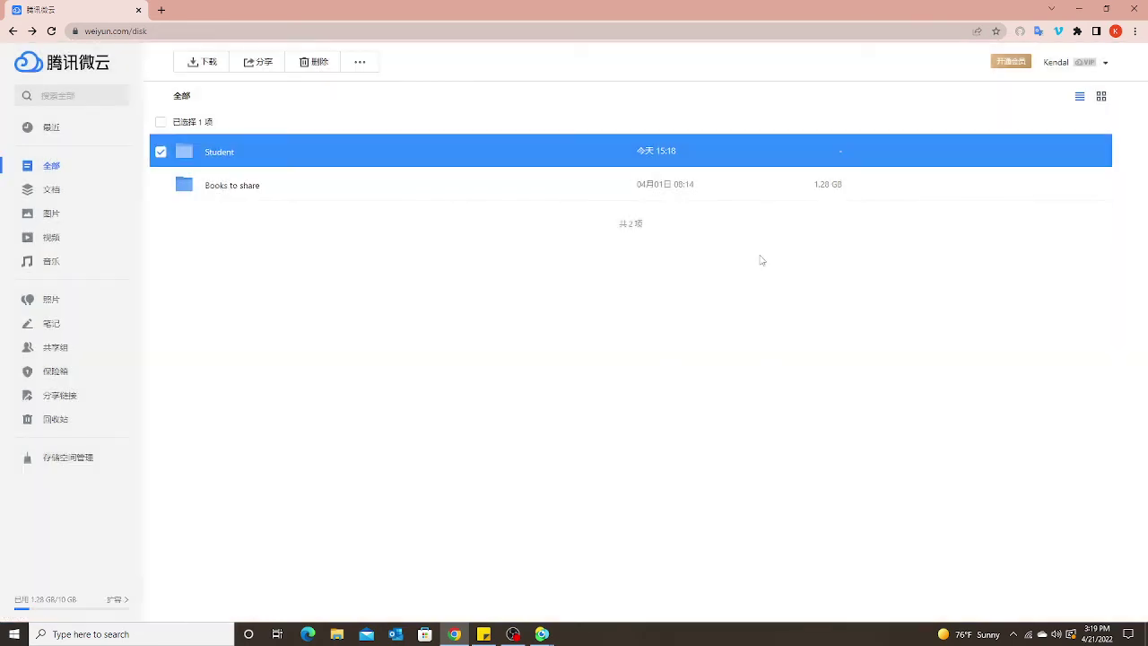
# Check the contents of the Student folder and delete the folder from the main file list.
pyautogui.doubleClick(188, 157)
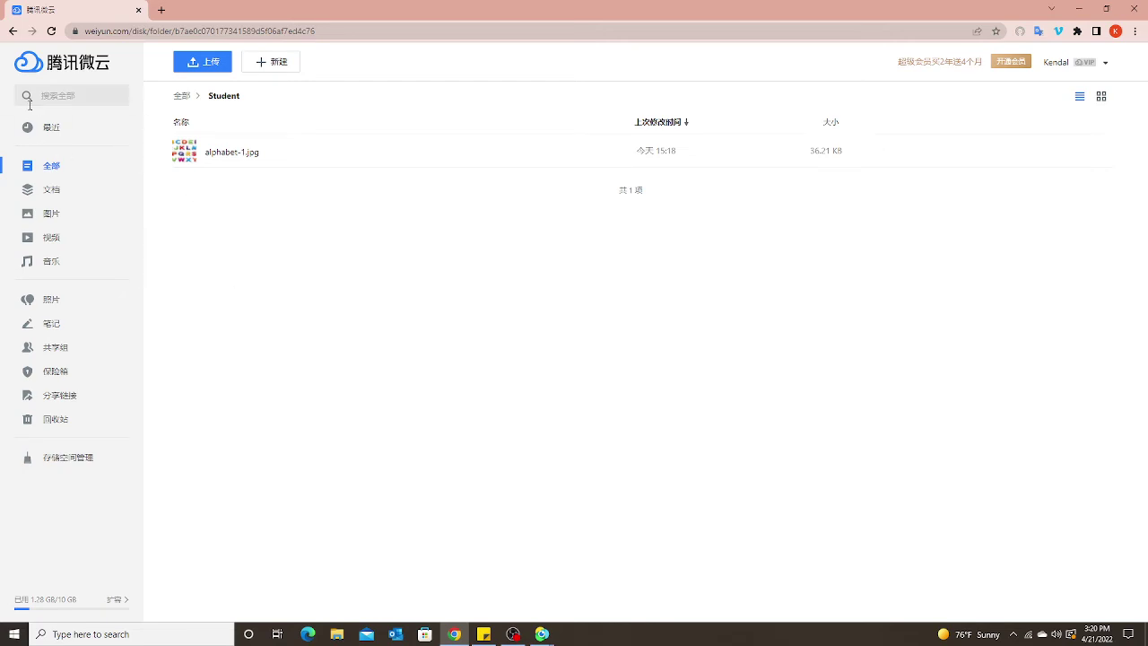
pyautogui.click(21, 35)
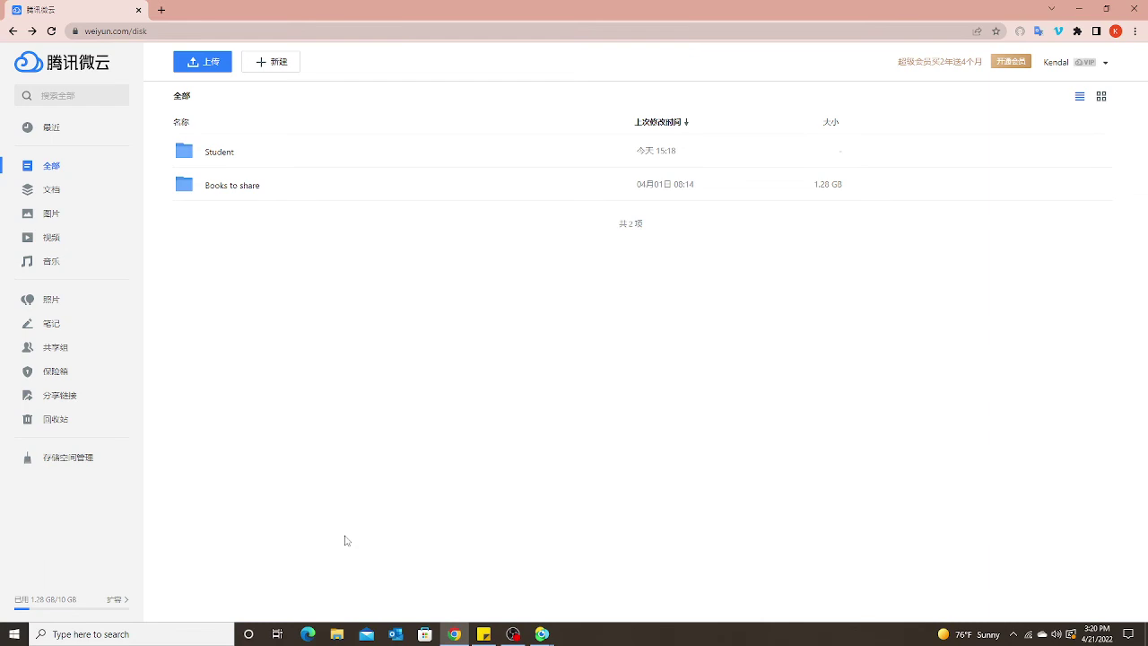
pyautogui.rightClick(187, 154)
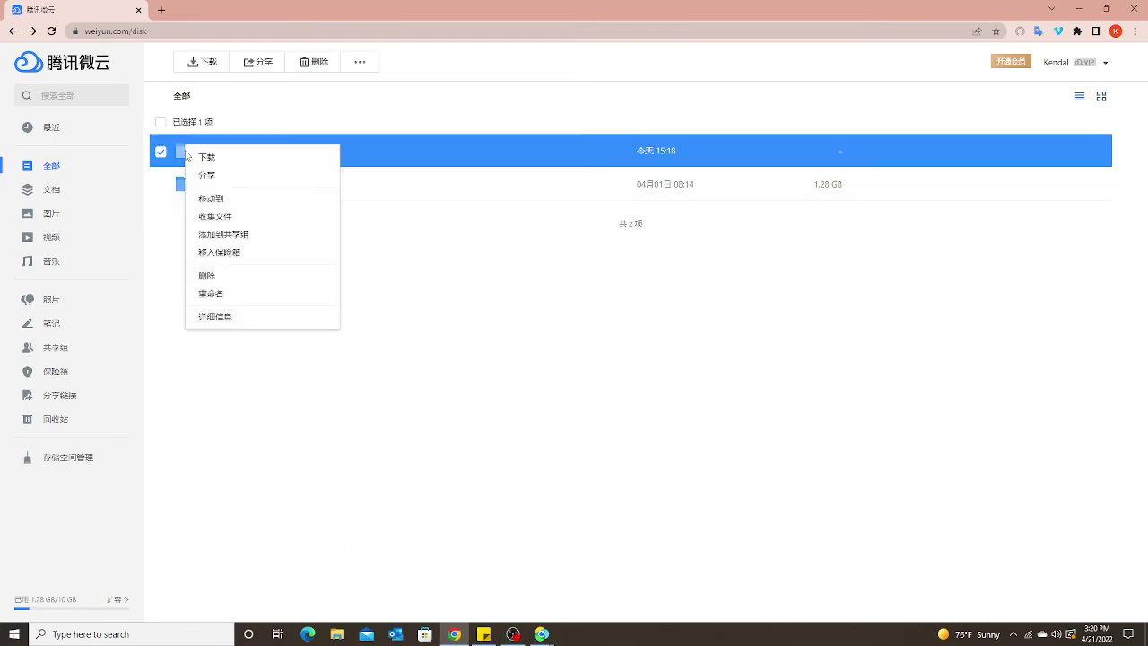
pyautogui.click(483, 633)
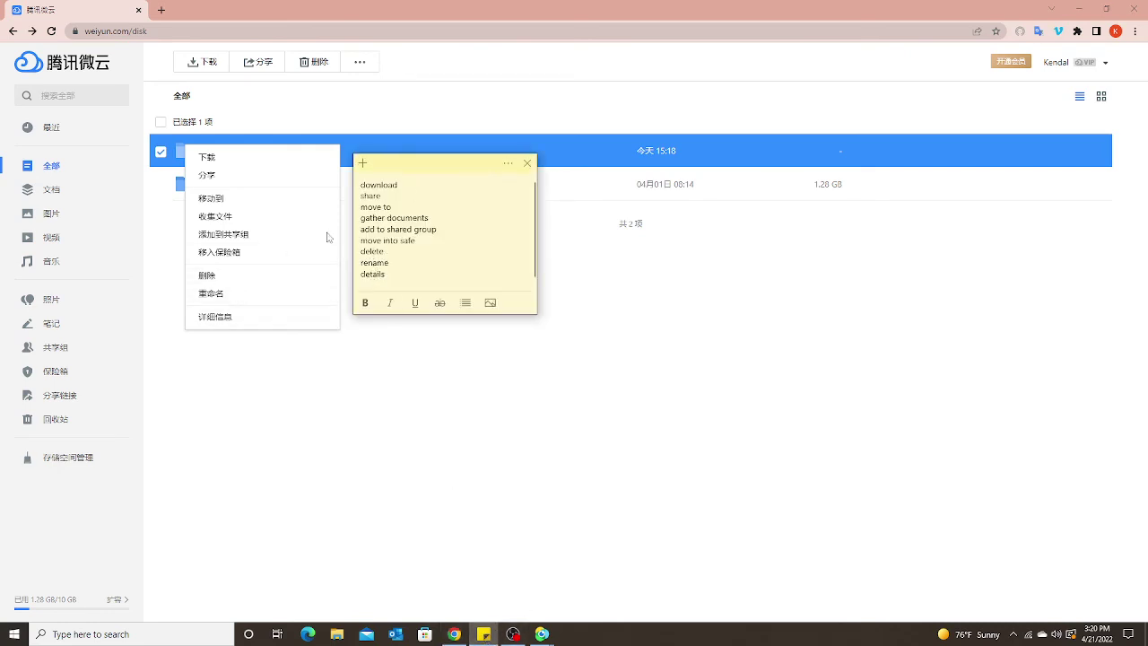
pyautogui.click(224, 281)
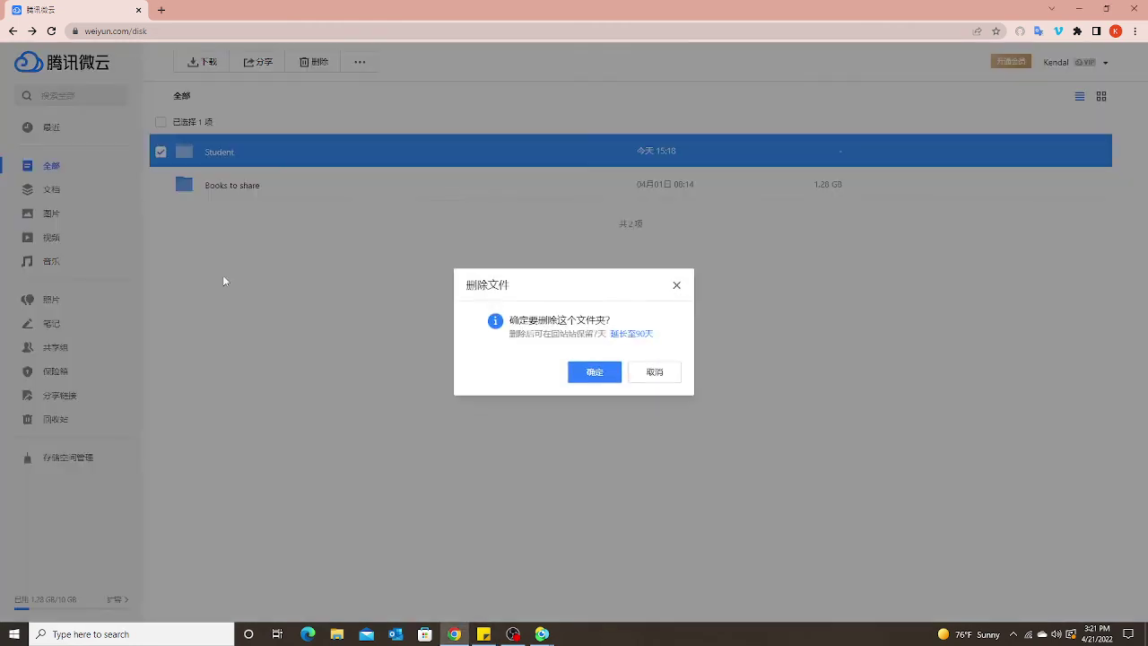
pyautogui.click(595, 375)
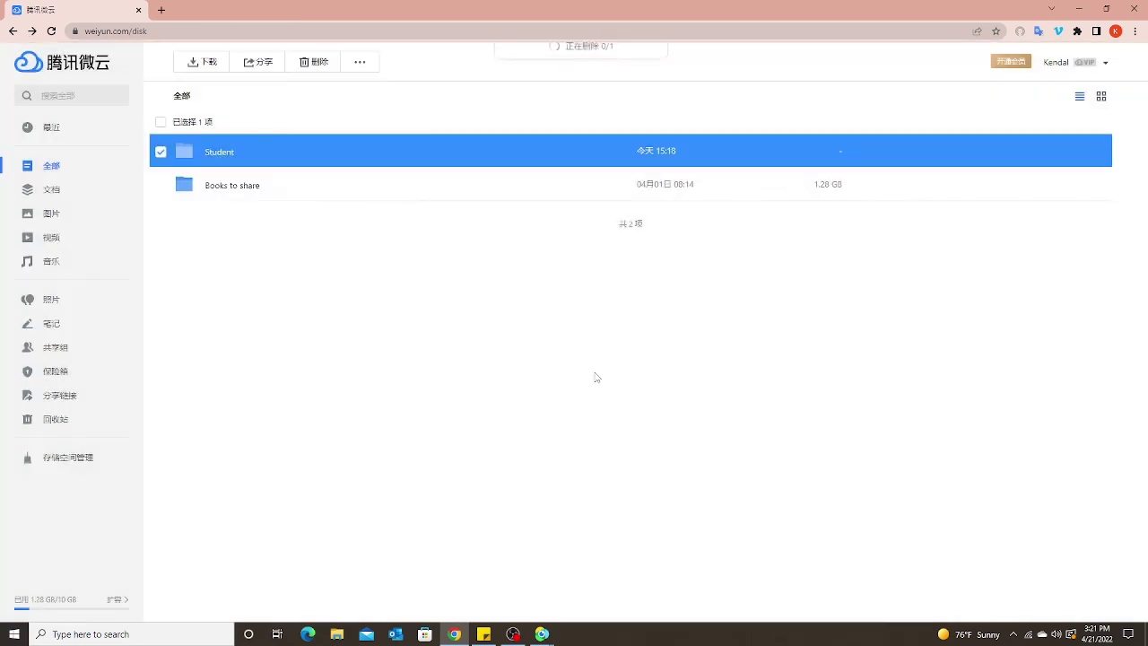